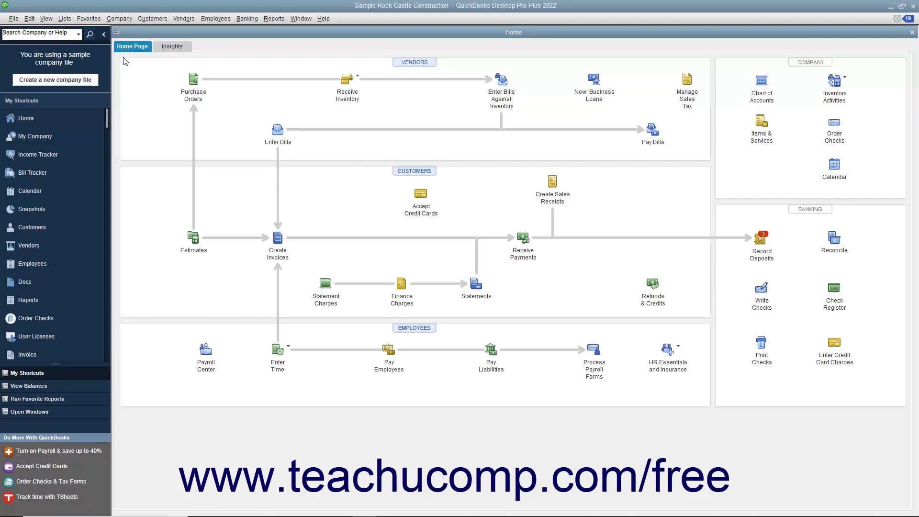
# Open the Bill Tracker from the Vendors menu and review its 41 open transactions
pyautogui.click(186, 20)
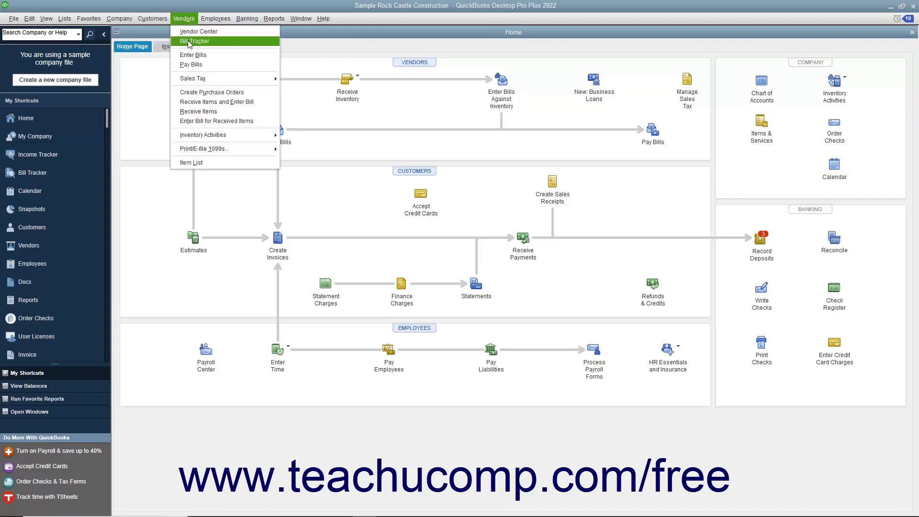
pyautogui.click(189, 42)
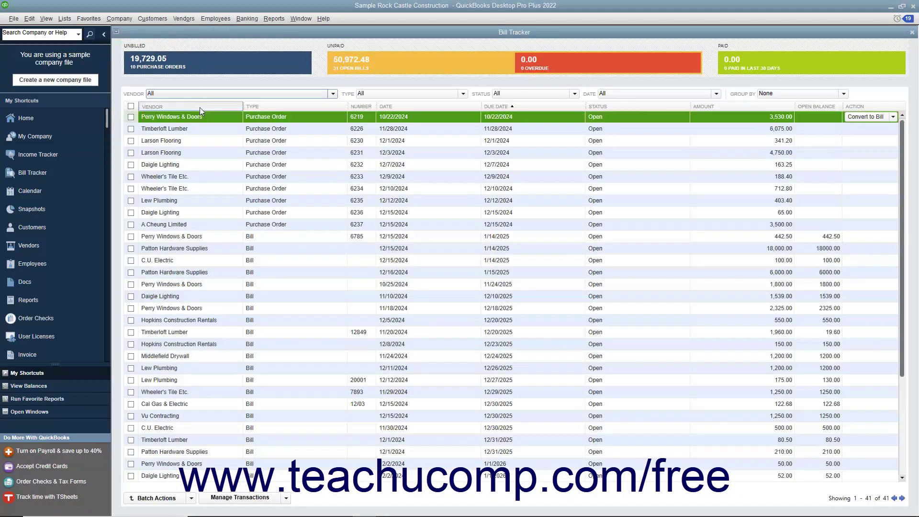
pyautogui.scroll(-4, 321, 247)
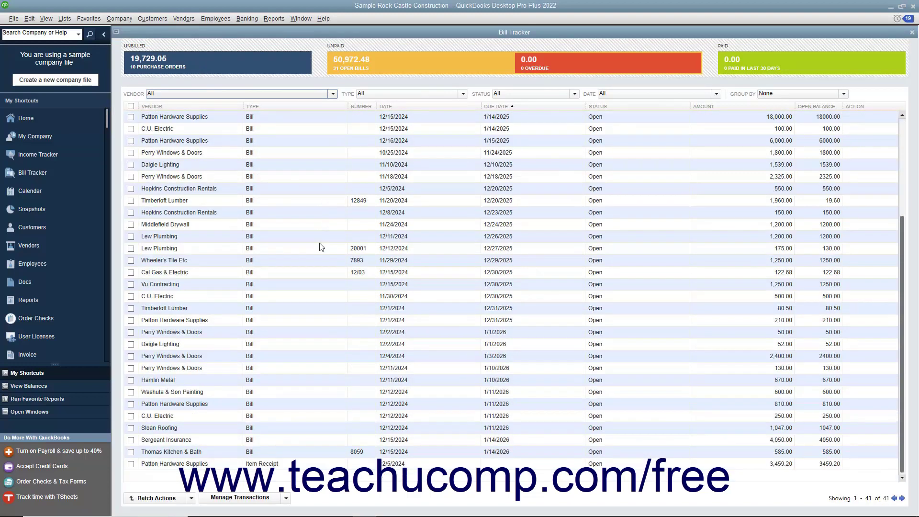
pyautogui.scroll(4, 321, 247)
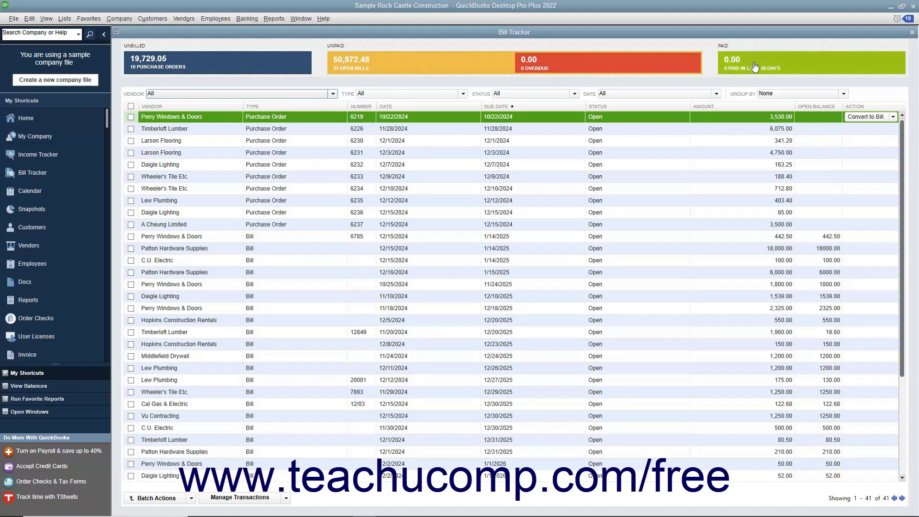
pyautogui.click(332, 94)
pyautogui.click(332, 93)
pyautogui.click(463, 93)
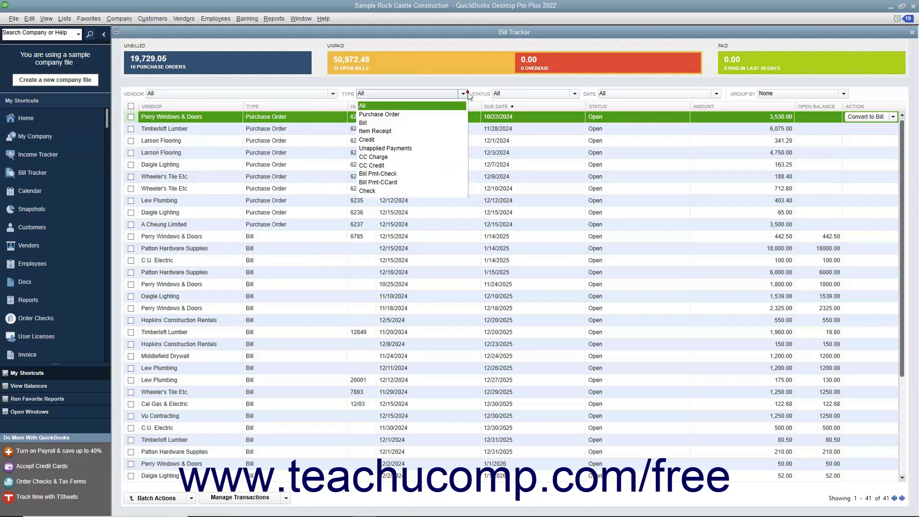
pyautogui.click(463, 94)
pyautogui.click(574, 94)
pyautogui.click(574, 94)
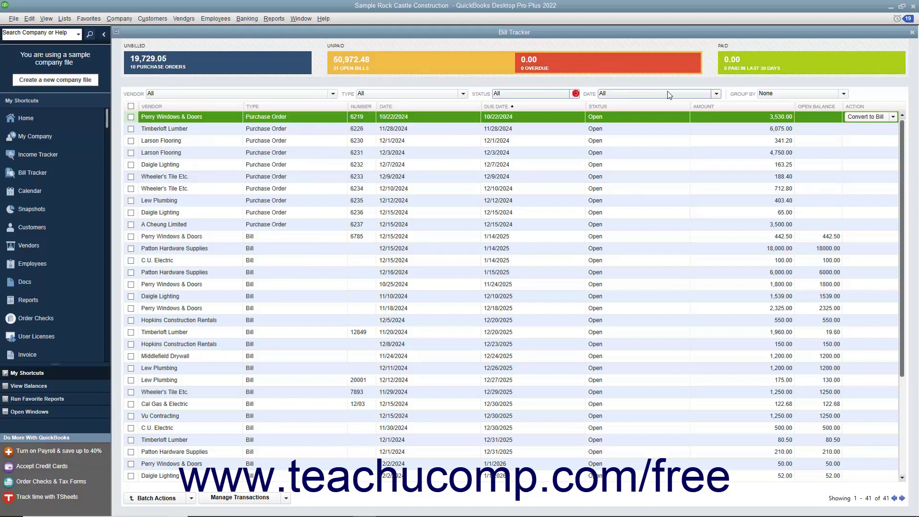
pyautogui.click(716, 94)
pyautogui.click(716, 93)
pyautogui.click(843, 94)
pyautogui.click(843, 94)
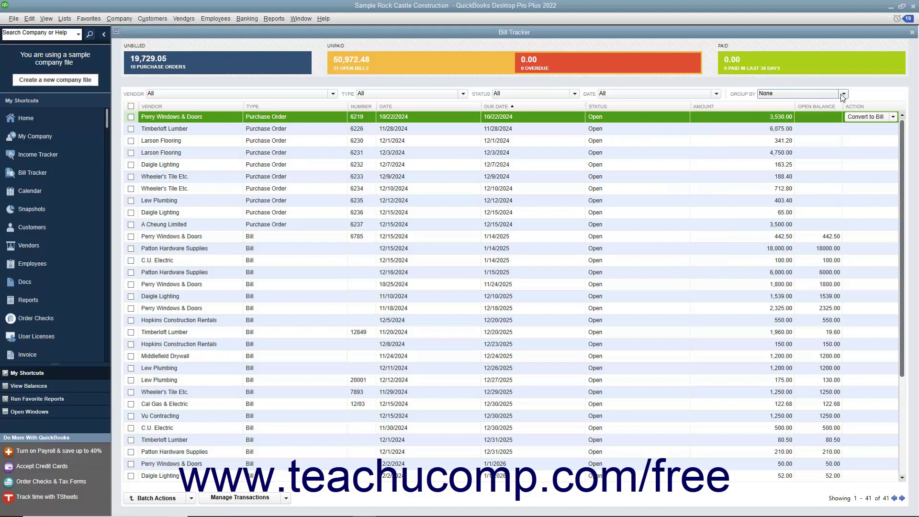
pyautogui.click(279, 71)
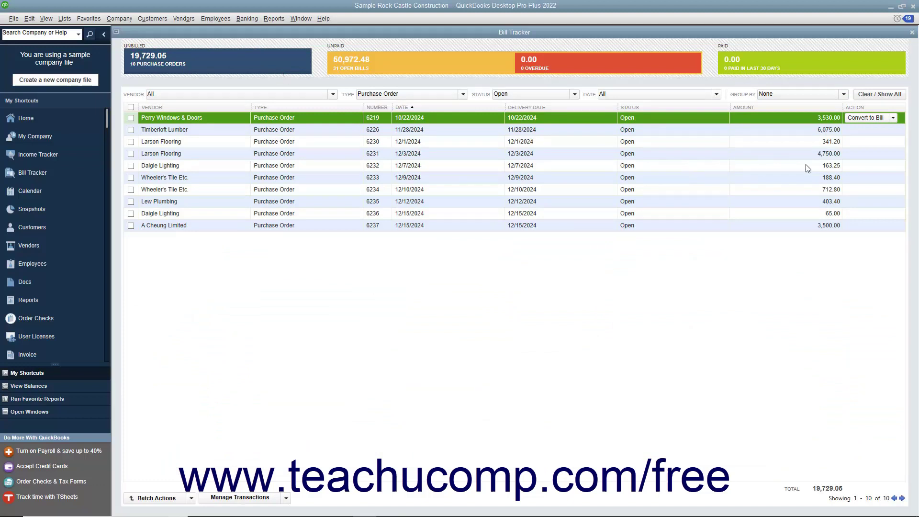
pyautogui.click(875, 97)
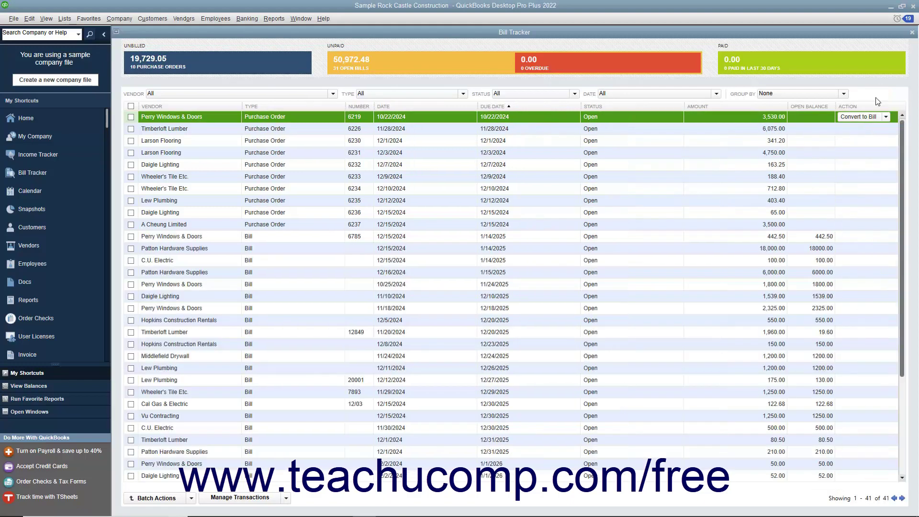
pyautogui.click(842, 94)
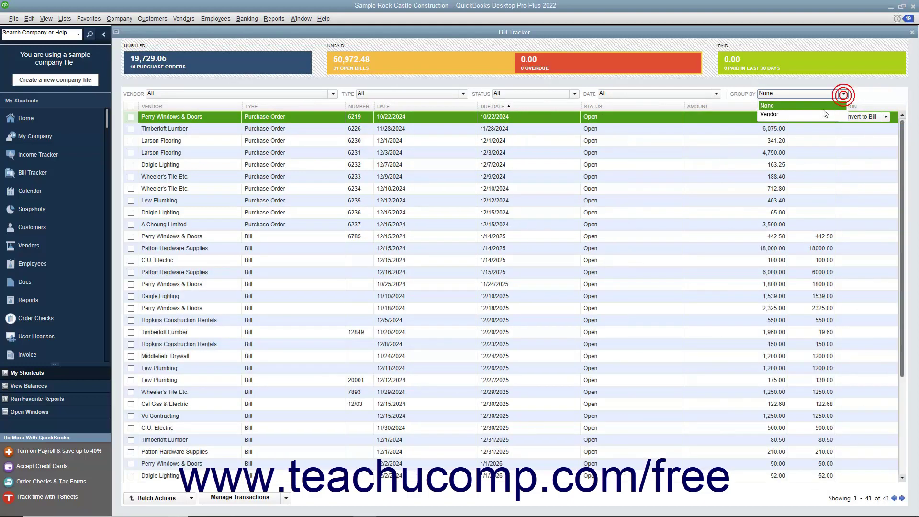
pyautogui.click(816, 114)
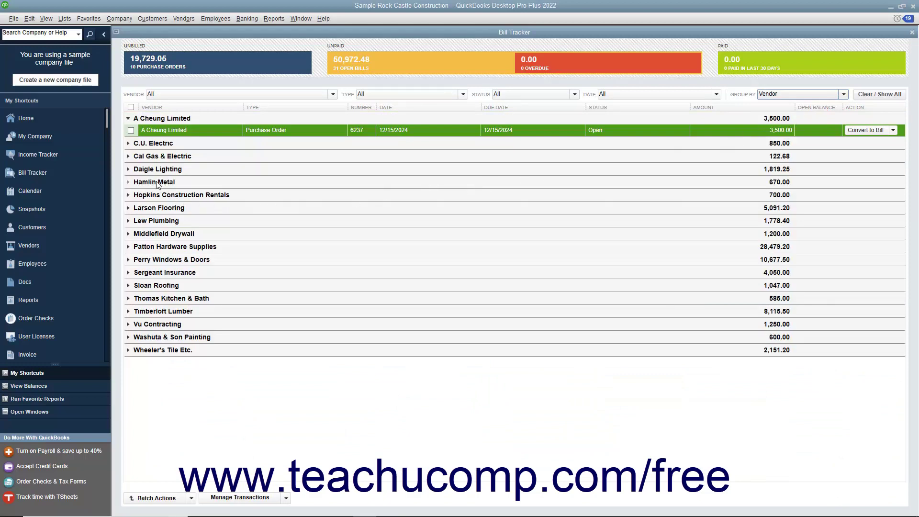
pyautogui.click(128, 144)
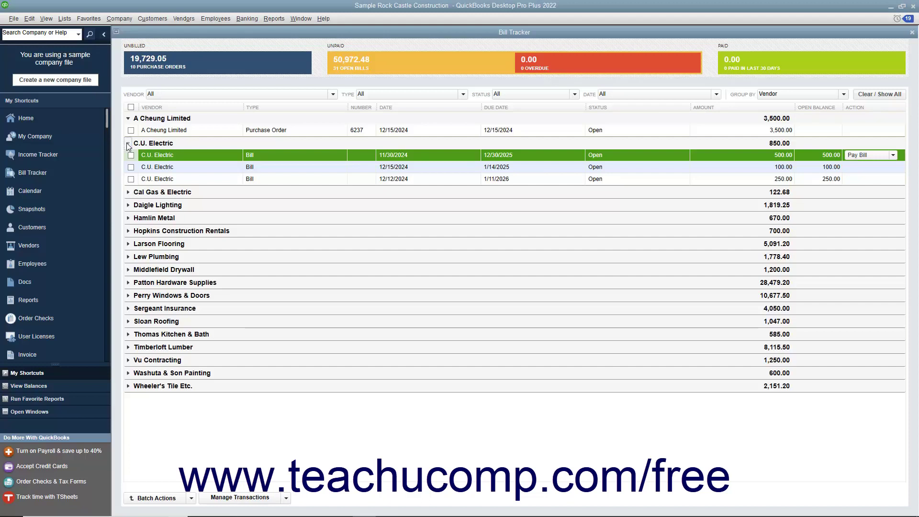
pyautogui.click(128, 144)
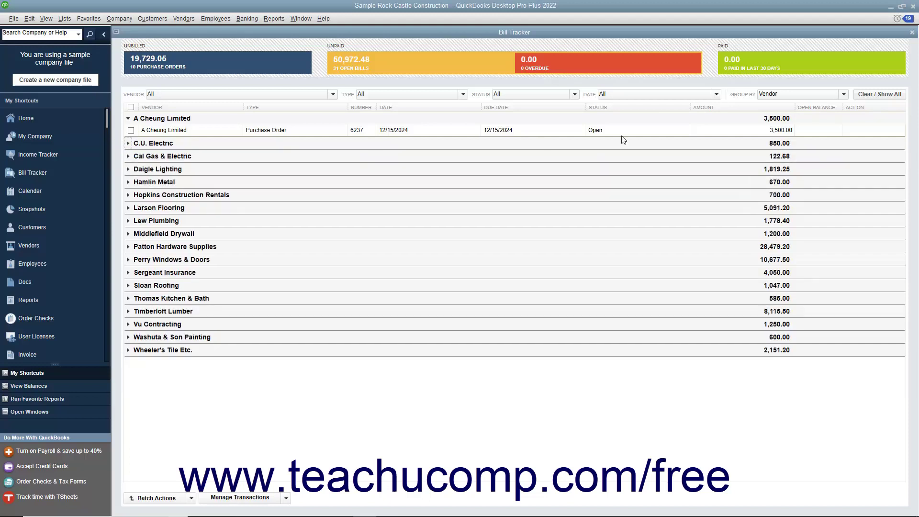
pyautogui.click(844, 95)
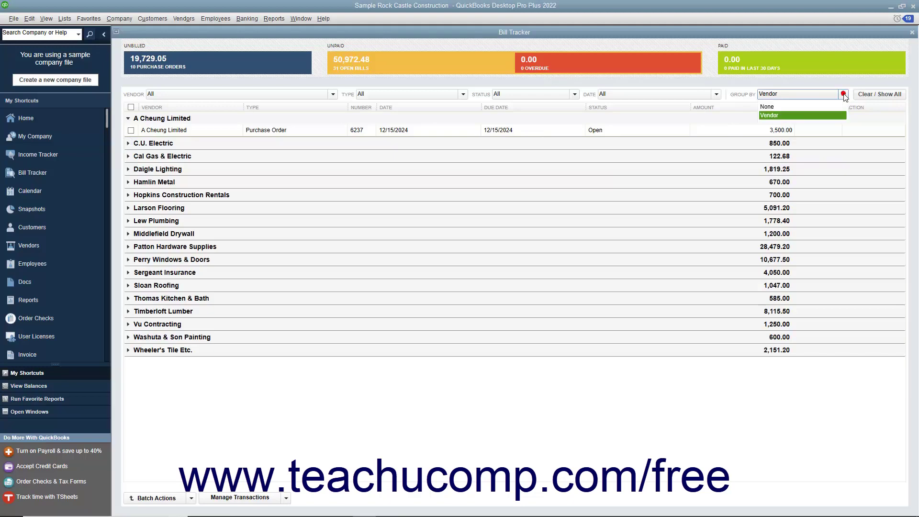
pyautogui.click(821, 107)
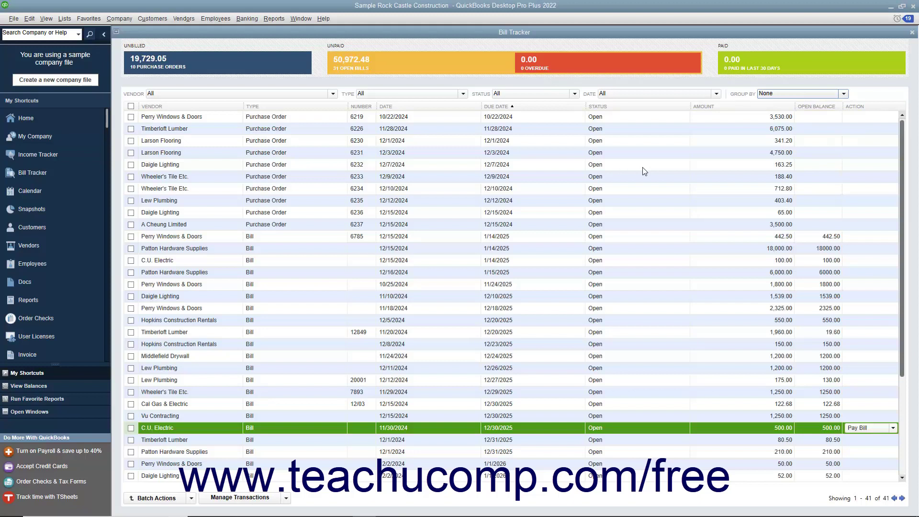
# Preview the Perry Windows & Doors purchase order's actions, then show only the Unbilled purchase orders
pyautogui.click(296, 120)
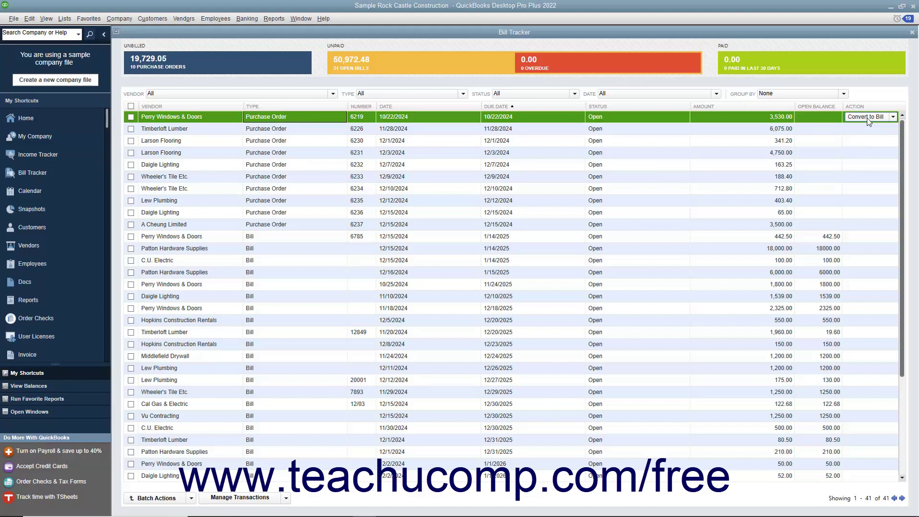
pyautogui.click(892, 117)
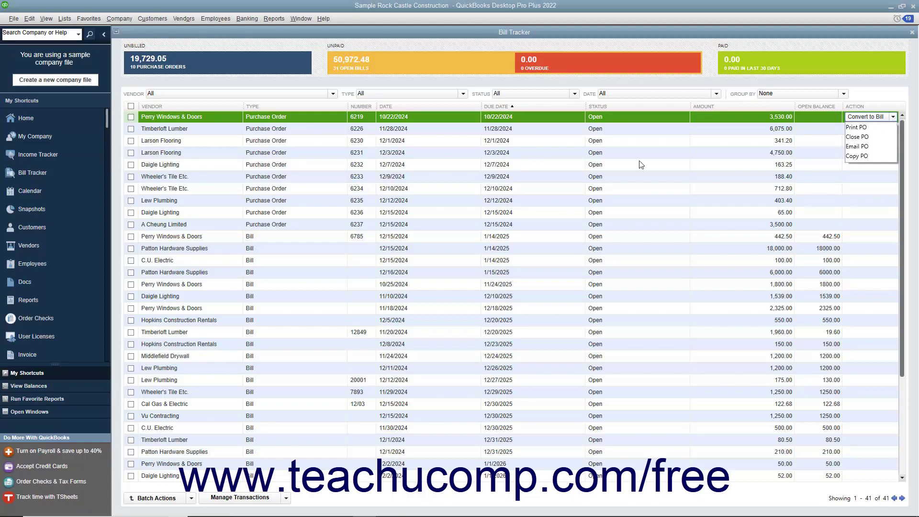
pyautogui.click(285, 66)
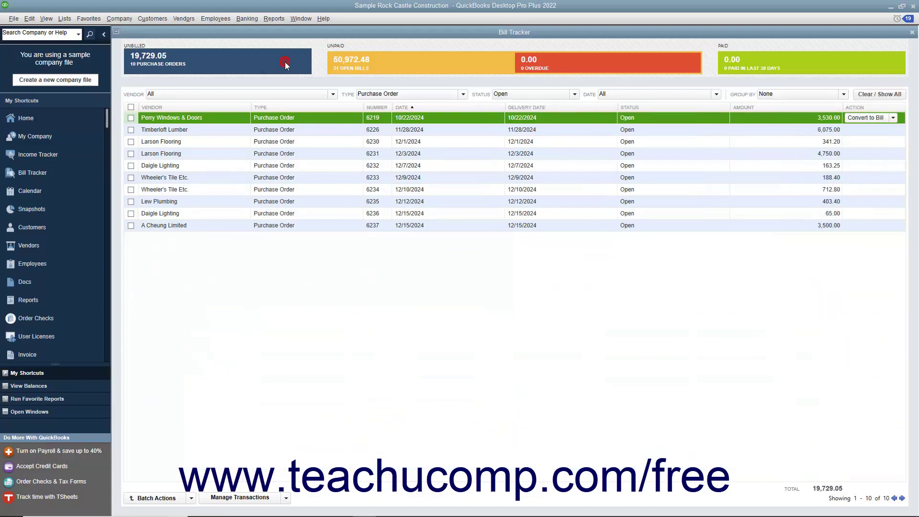
# Check all ten purchase orders and review the Batch Actions list without running any
pyautogui.click(131, 107)
pyautogui.click(192, 498)
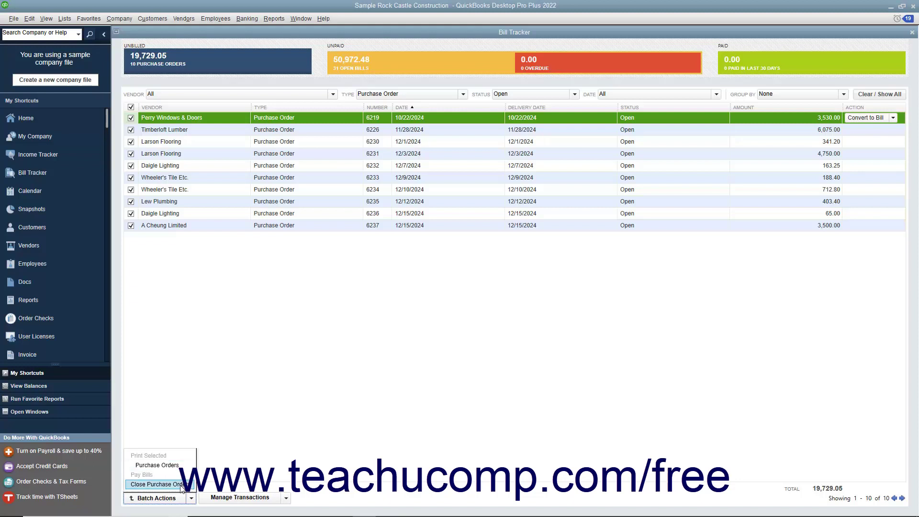
pyautogui.click(263, 452)
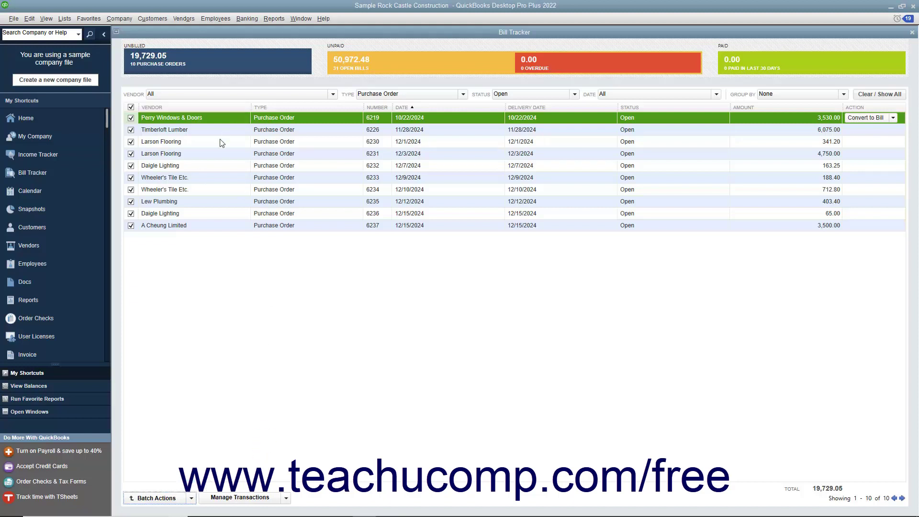
pyautogui.doubleClick(208, 118)
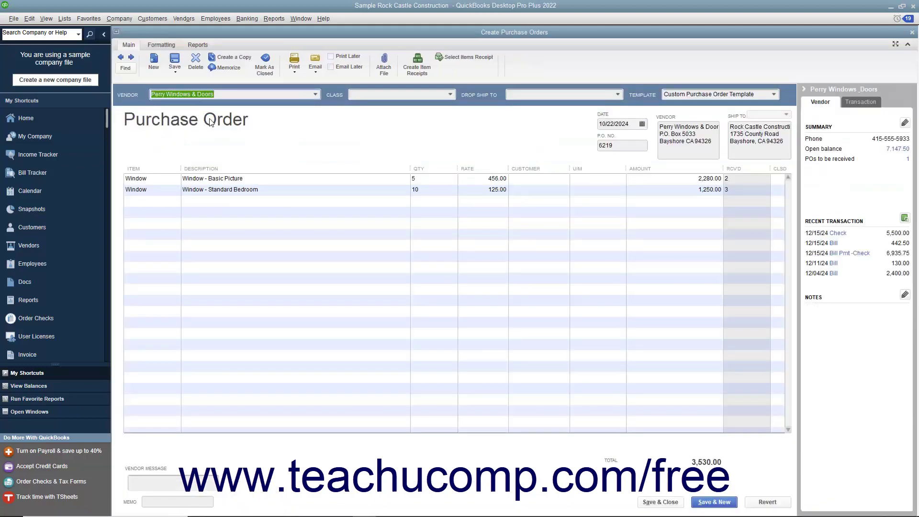
pyautogui.click(911, 32)
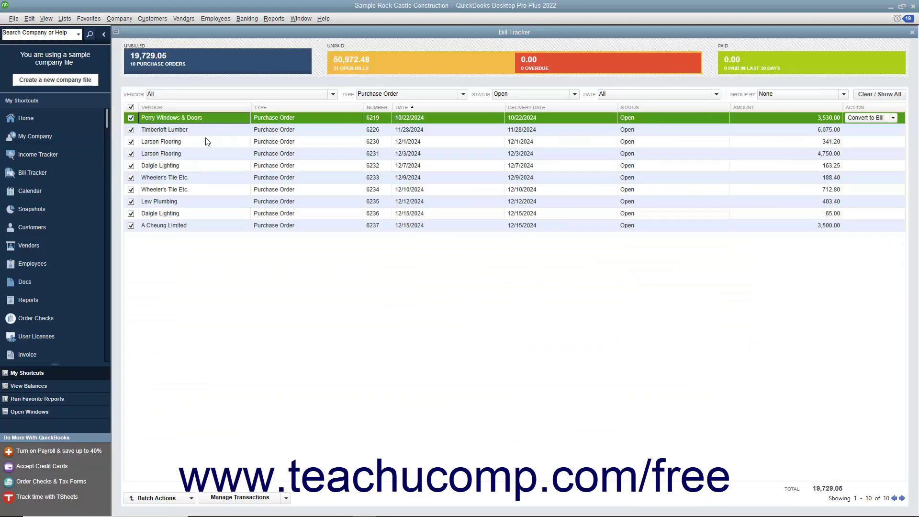
pyautogui.click(213, 133)
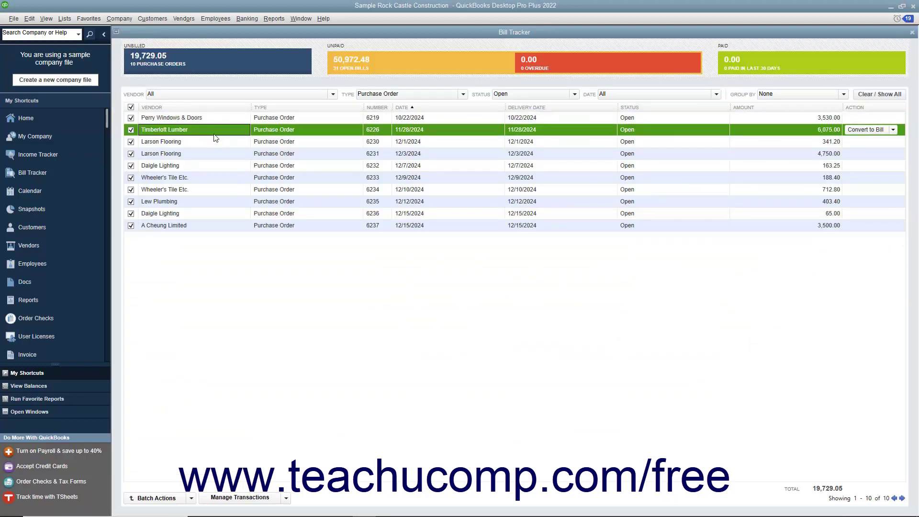
pyautogui.click(286, 498)
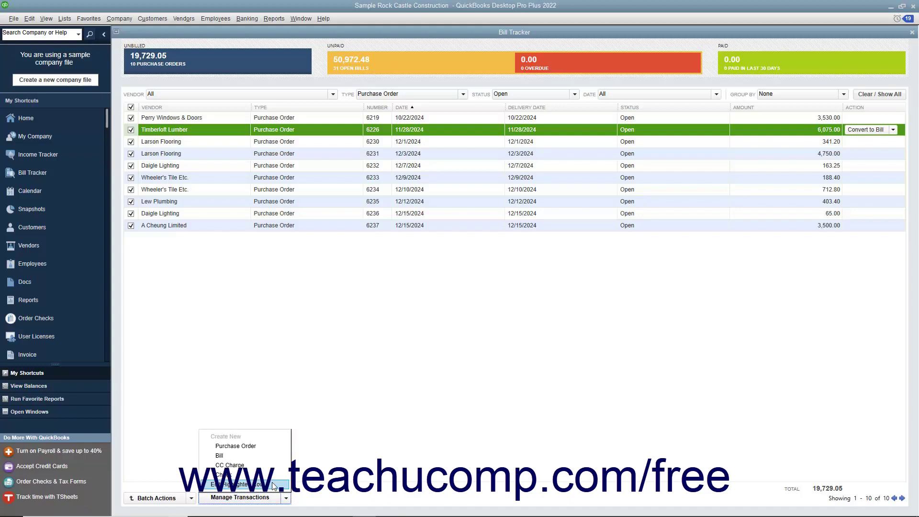
pyautogui.click(274, 484)
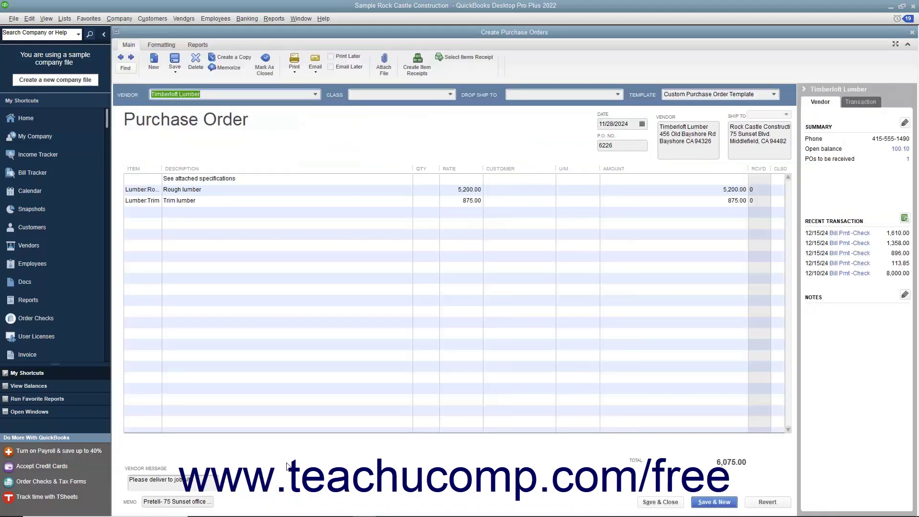
pyautogui.click(912, 31)
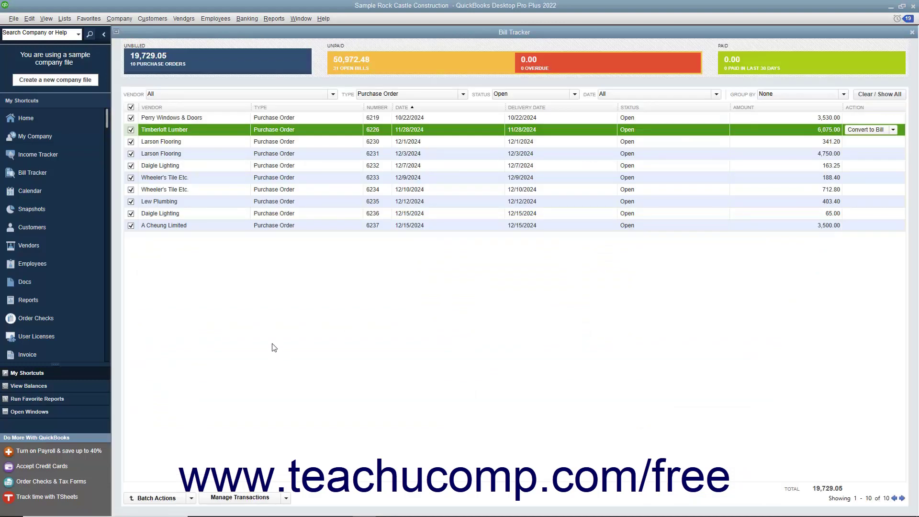
pyautogui.click(286, 498)
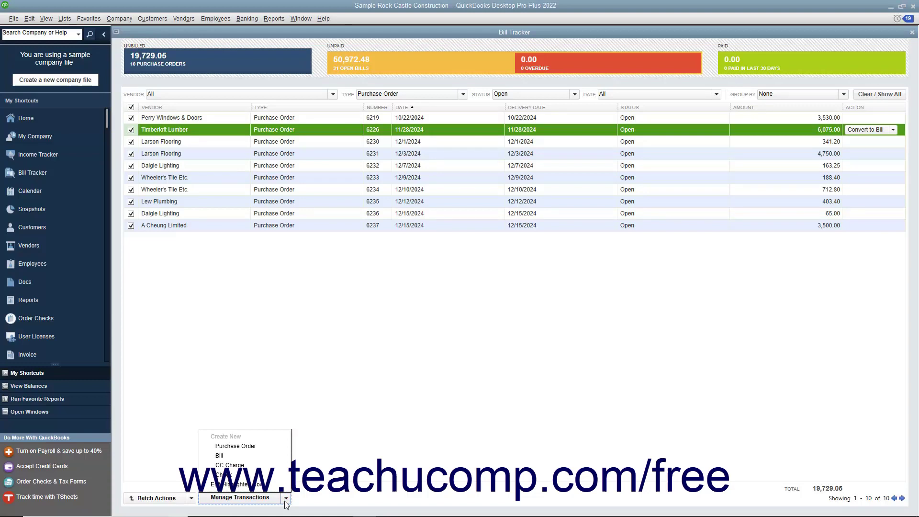
pyautogui.click(244, 455)
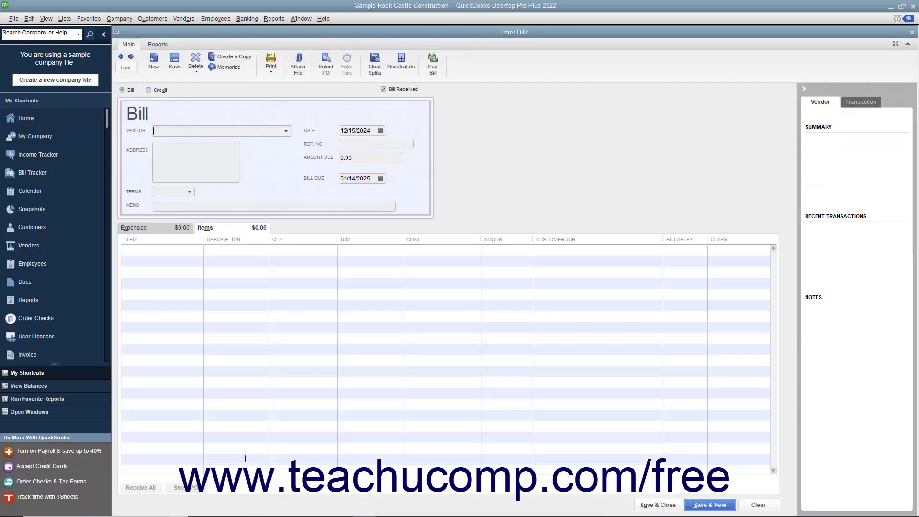
pyautogui.click(911, 32)
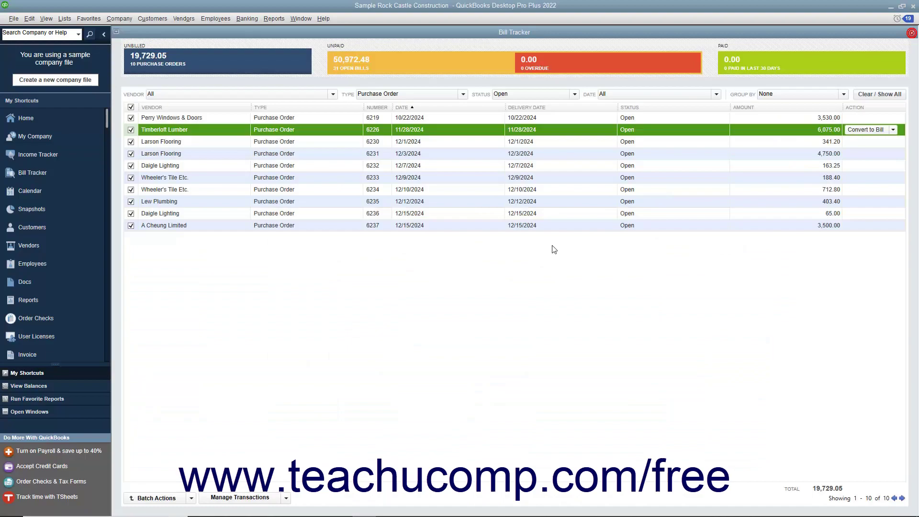